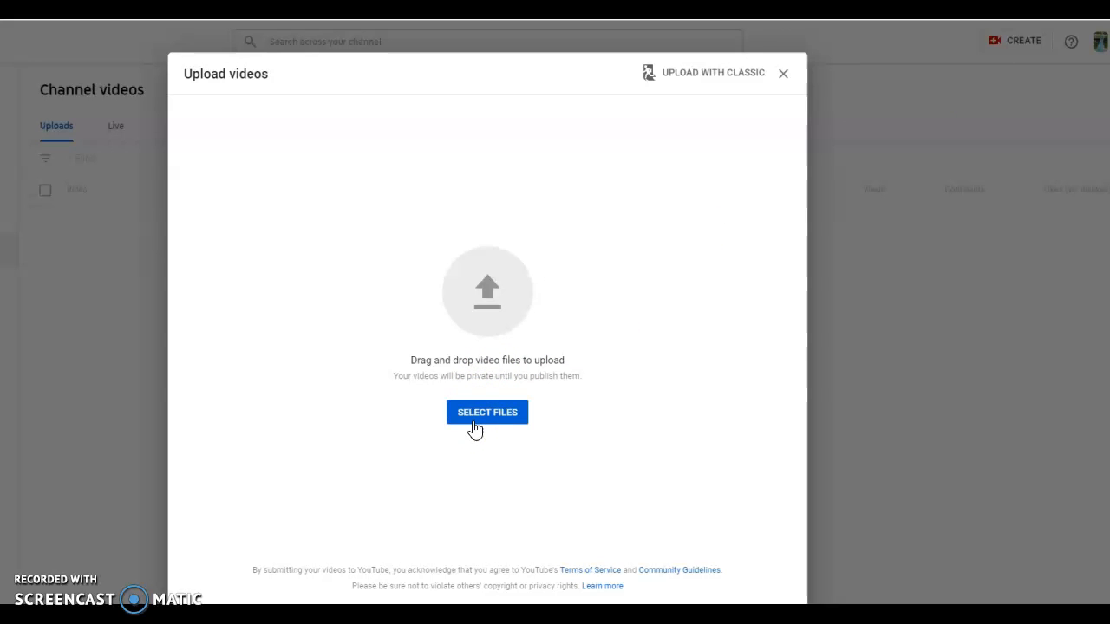
Switch to Zoom, open the AH 210 V01 Group D HEC Meeting recording folder, and upload zoom_0.mp4 to YouTube Studio
click(518, 616)
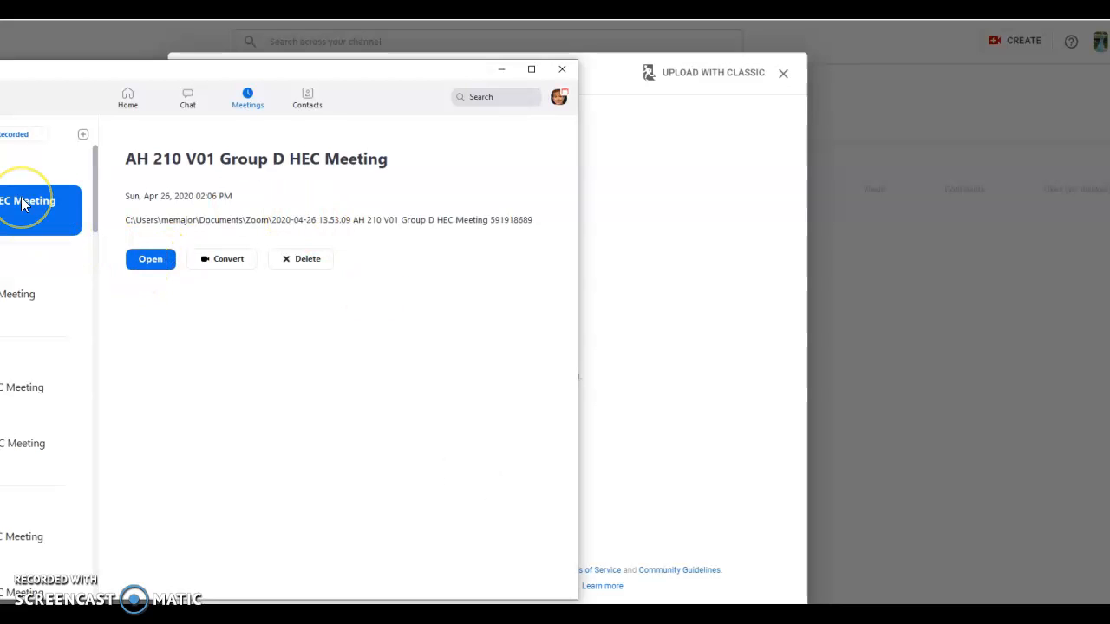
click(157, 262)
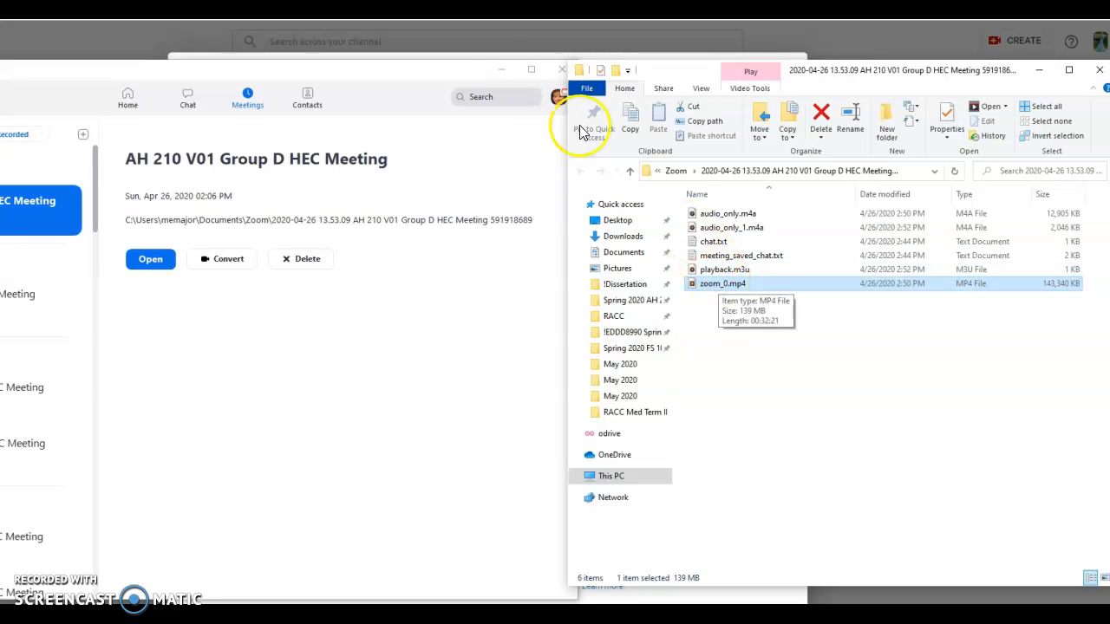
click(502, 70)
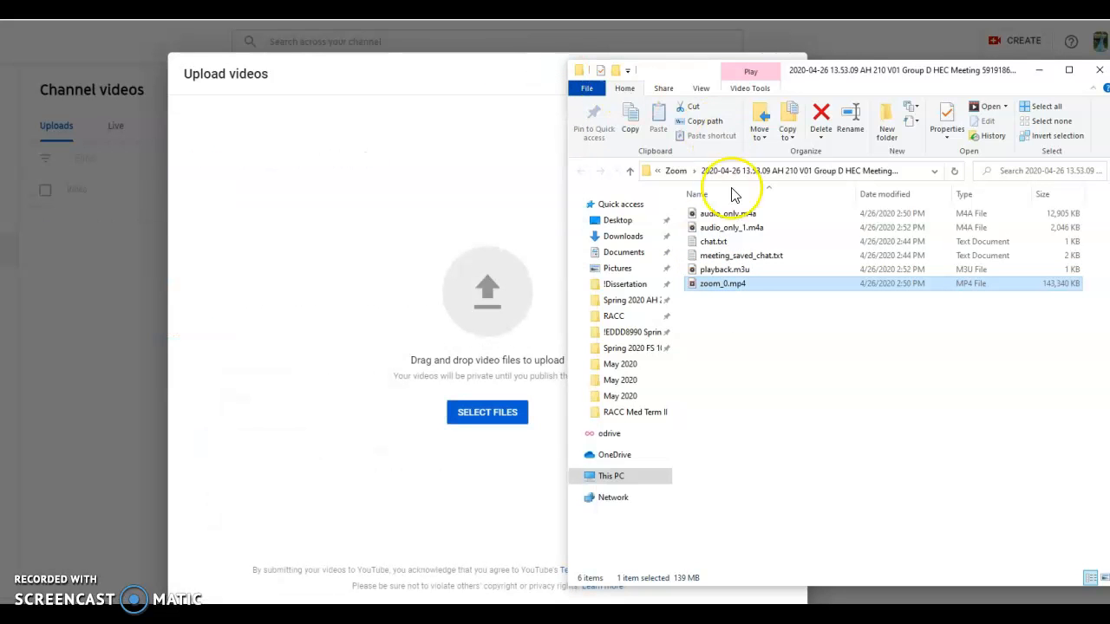
drag(730, 286, 491, 300)
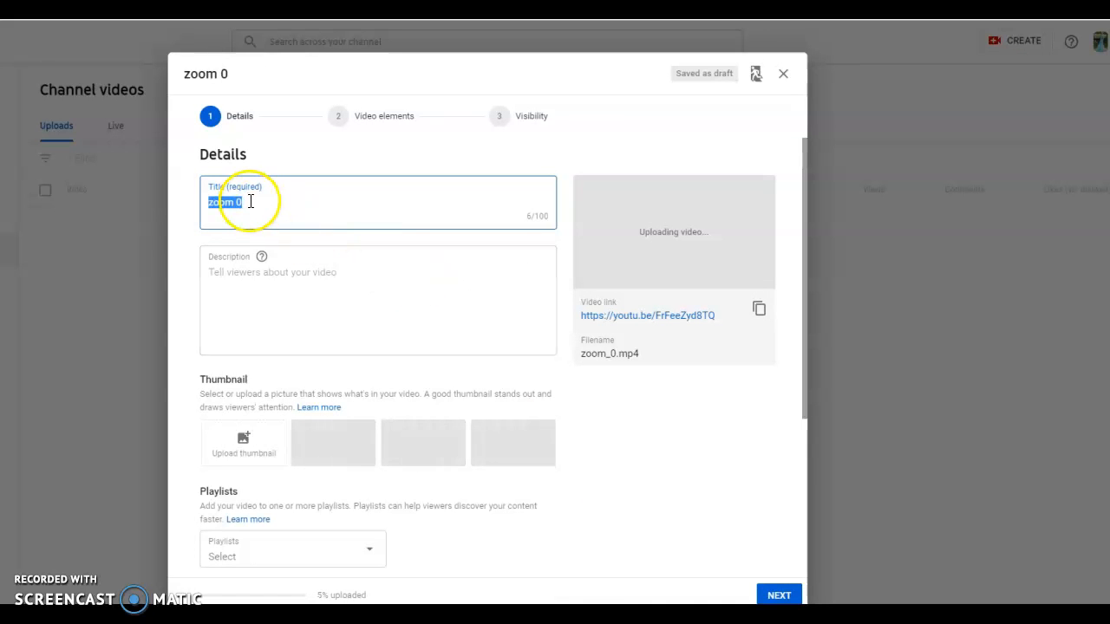
Replace the uploaded video's title with "Group D Meeting 4.26.20"
mouse_move(248, 202)
mouse_down()
mouse_move(173, 204)
mouse_move(258, 203)
mouse_up()
text(Group D )
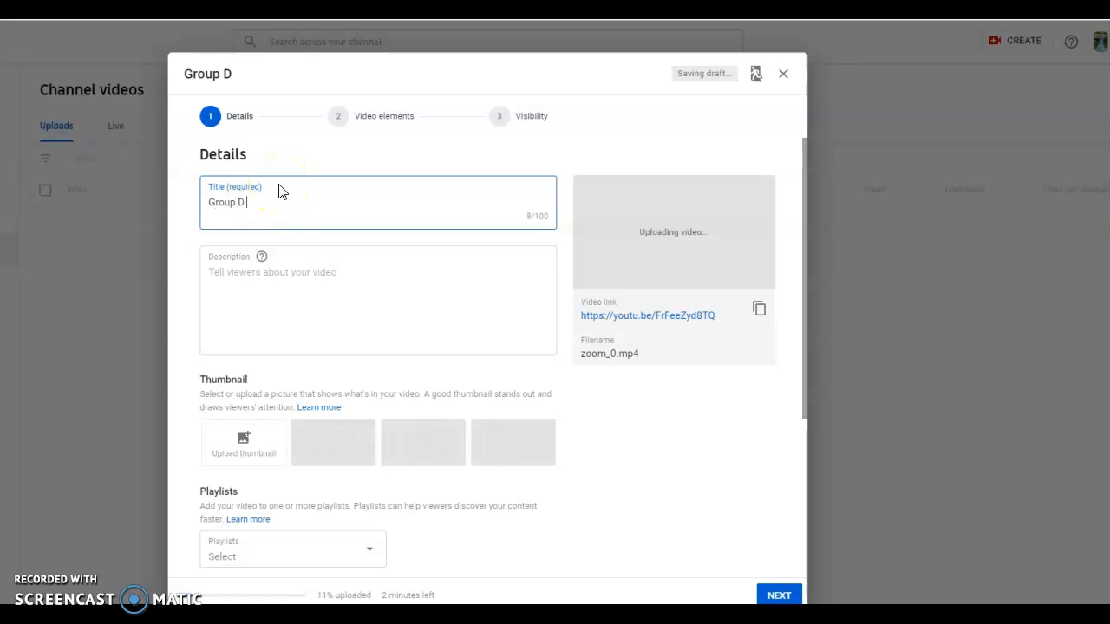
text(Meeting)
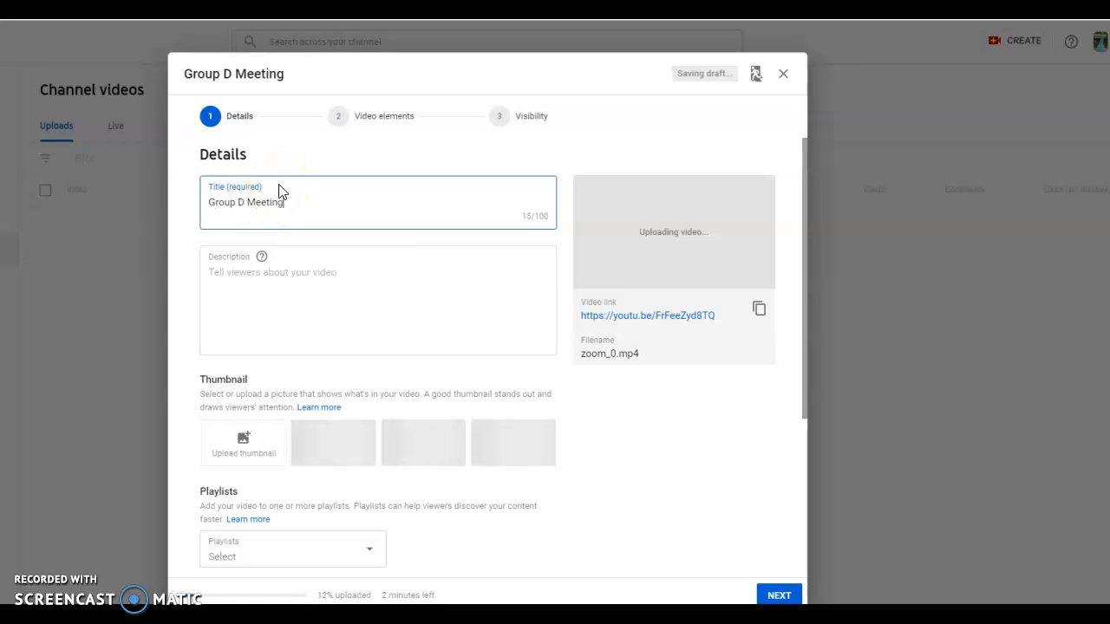
text( 4.26)
click(285, 184)
text(.20)
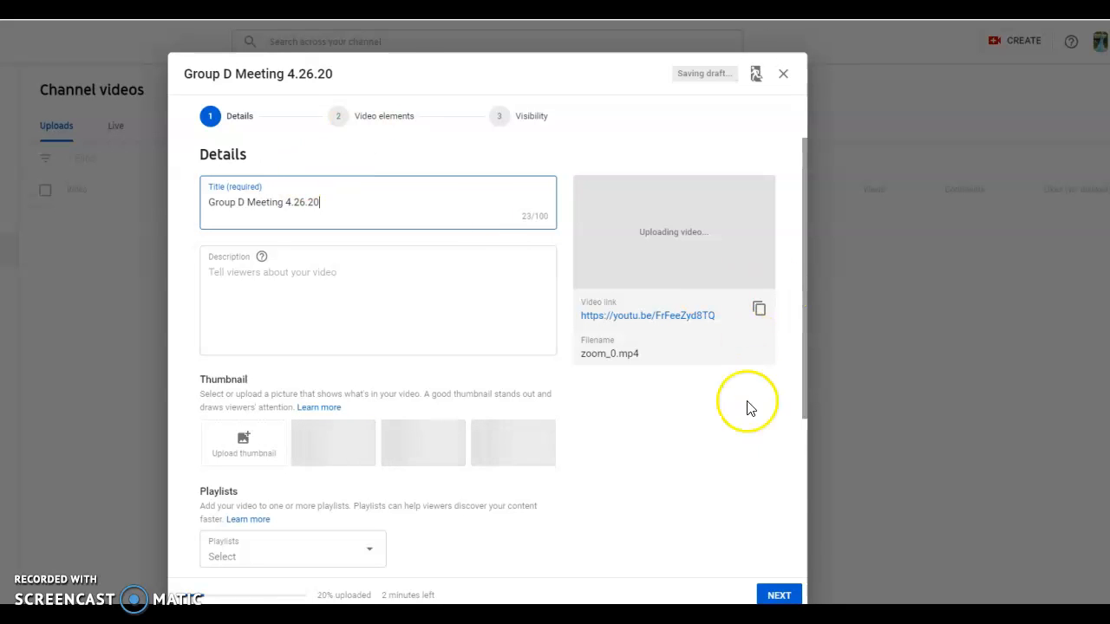
Mark the video as not made for kids and save it with Unlisted visibility, leaving the video elements unset
click(778, 593)
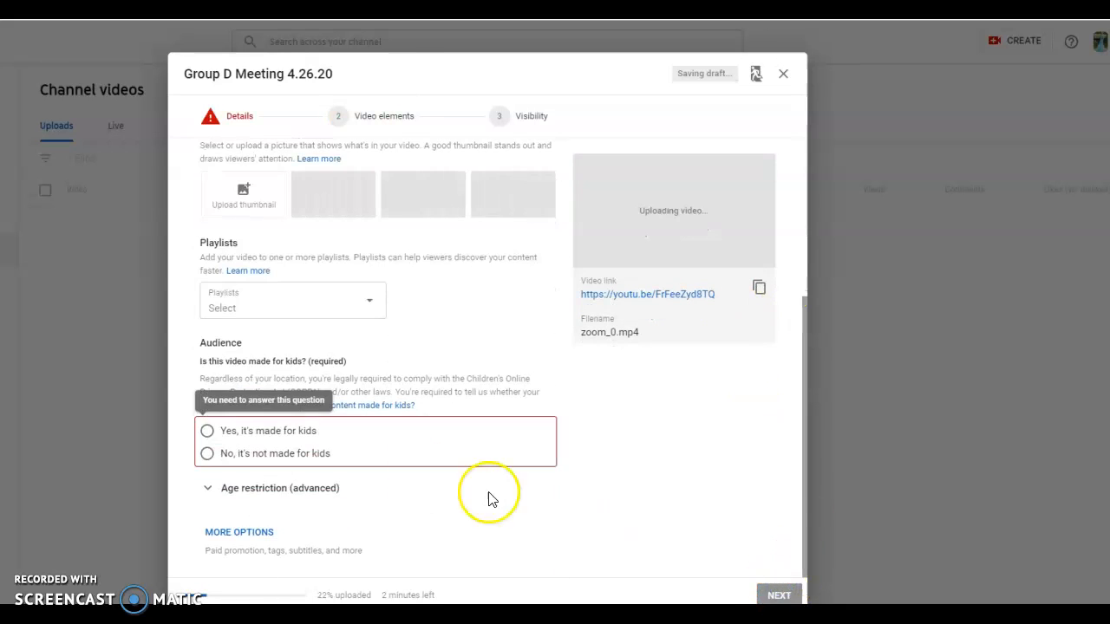
click(207, 453)
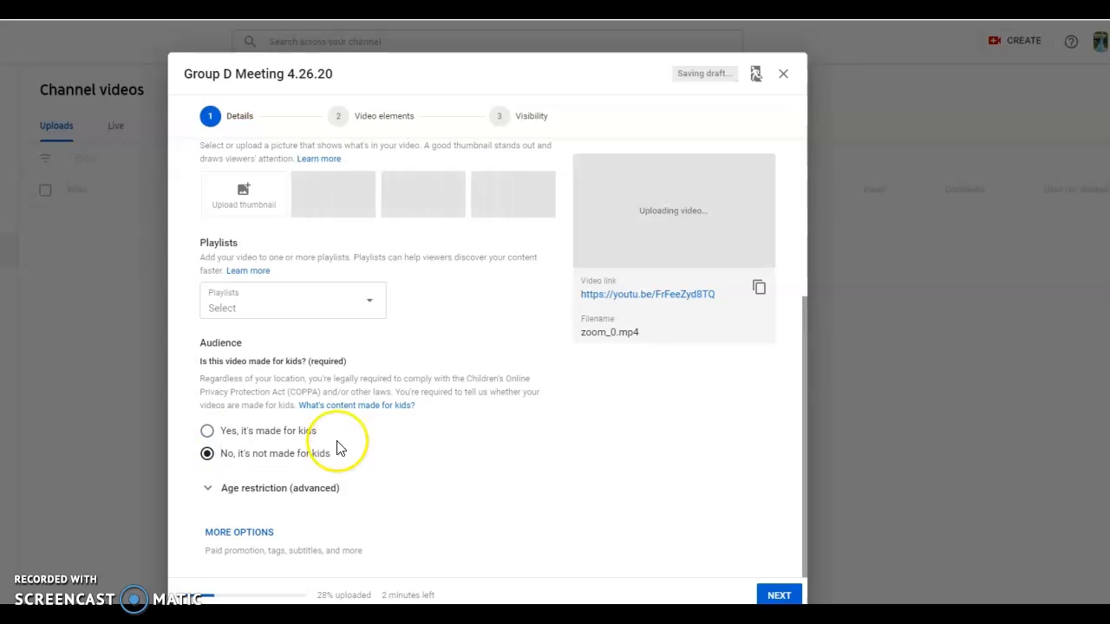
click(779, 596)
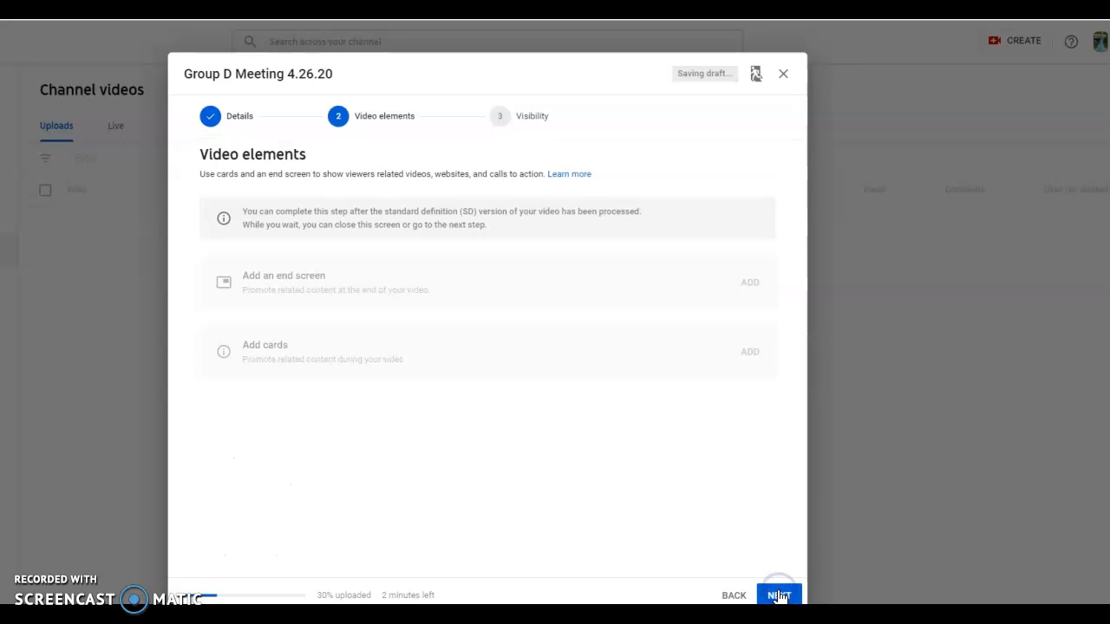
click(778, 596)
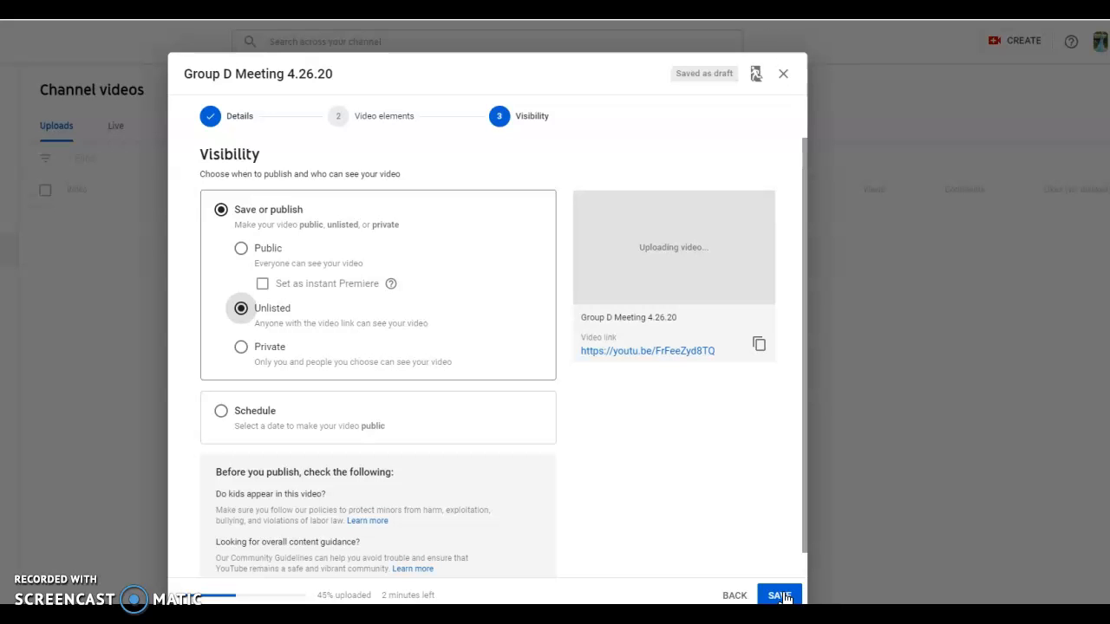
click(780, 596)
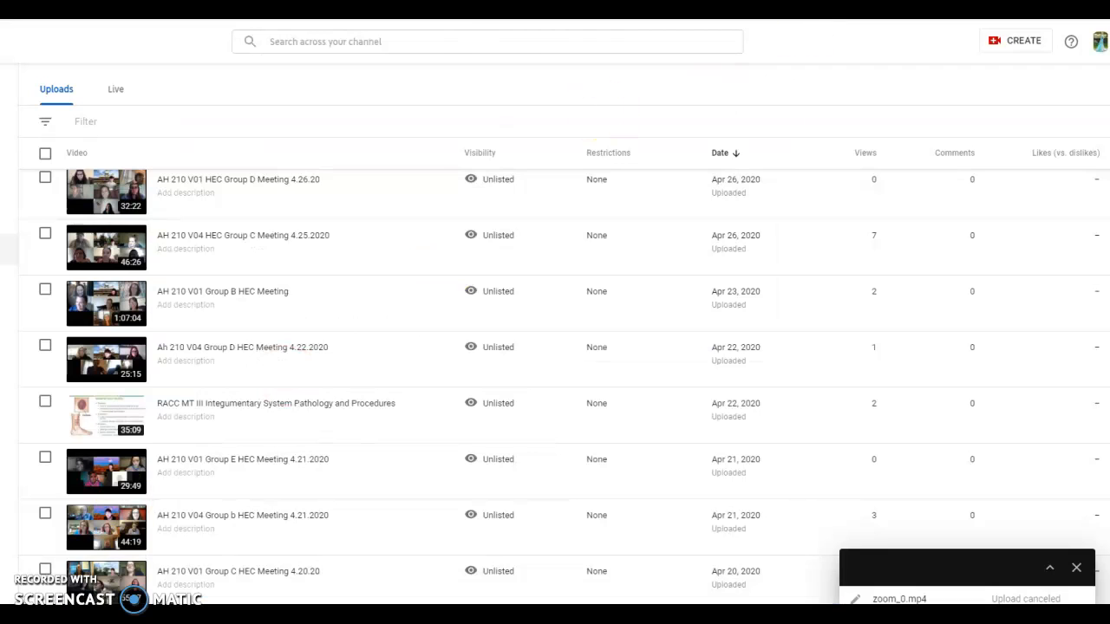
View the AH 210 V01 HEC Group D Meeting 4.26.20 video on YouTube and copy its embed code
mouse_move(232, 189)
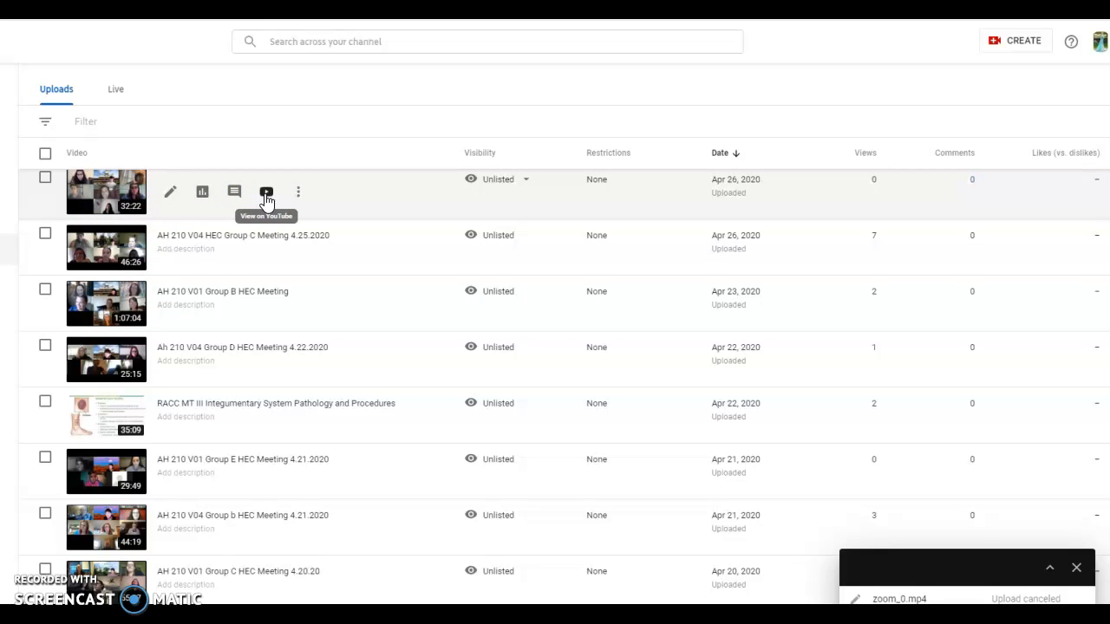
click(266, 194)
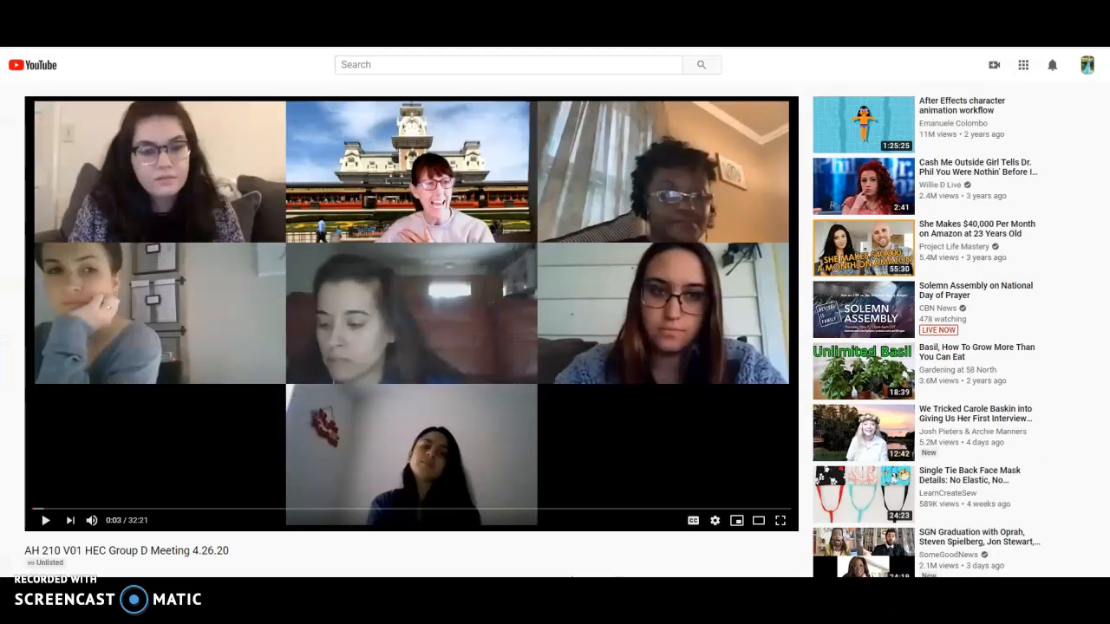
scroll(969, 541, down, 1)
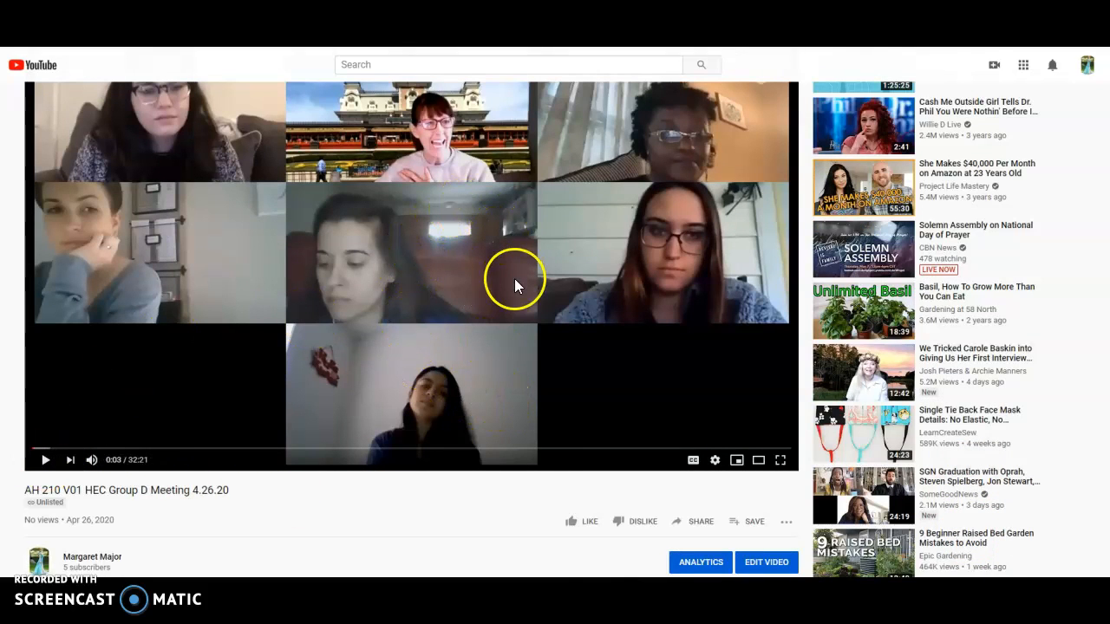
click(703, 522)
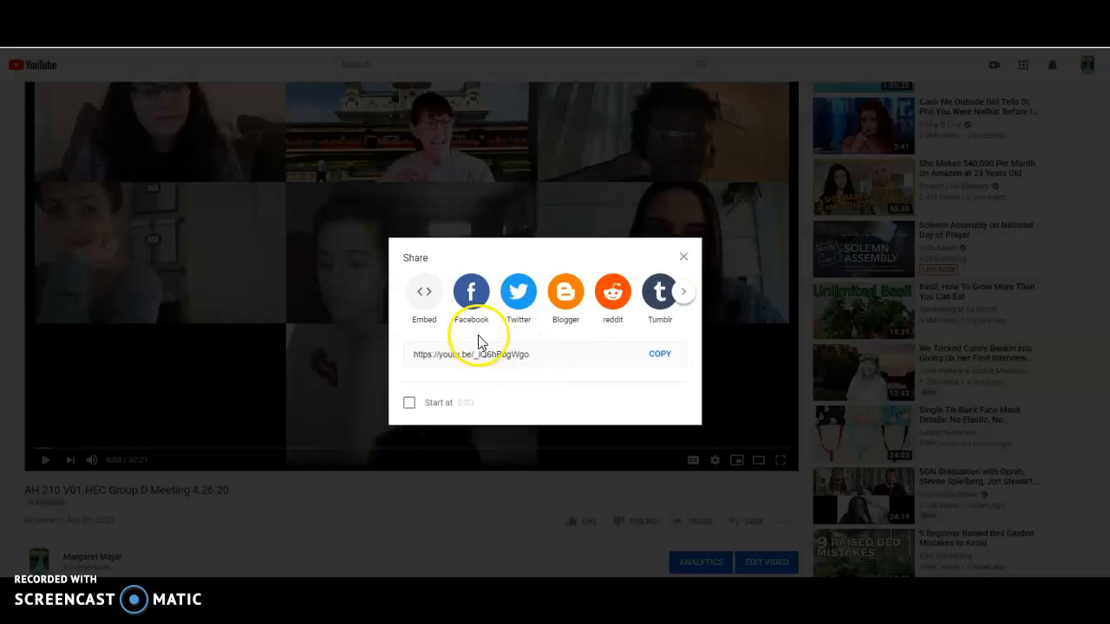
click(424, 299)
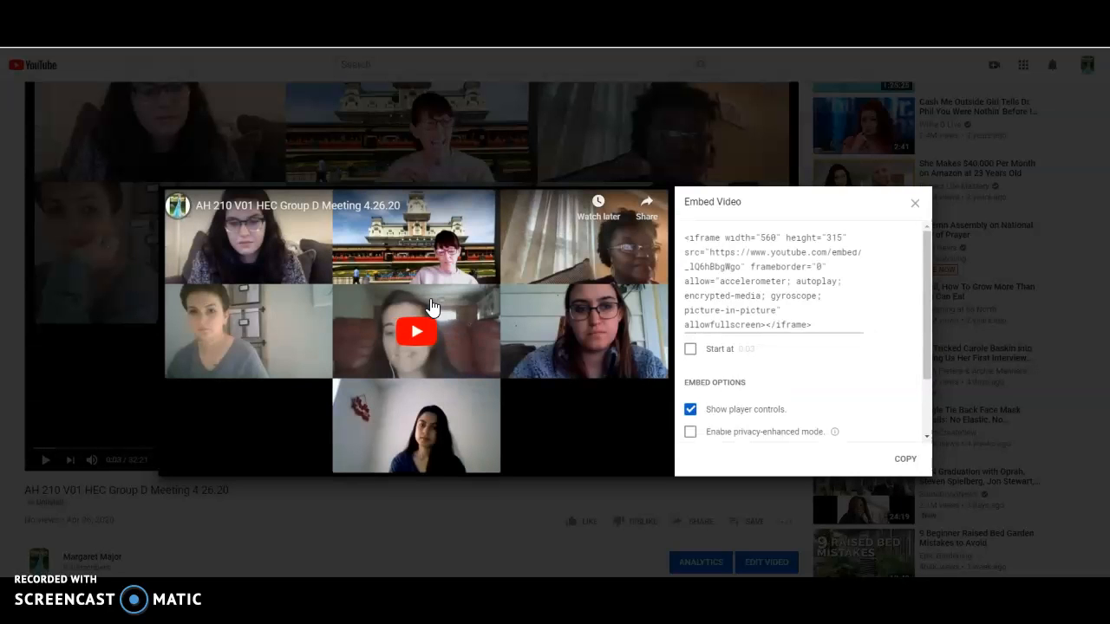
click(404, 327)
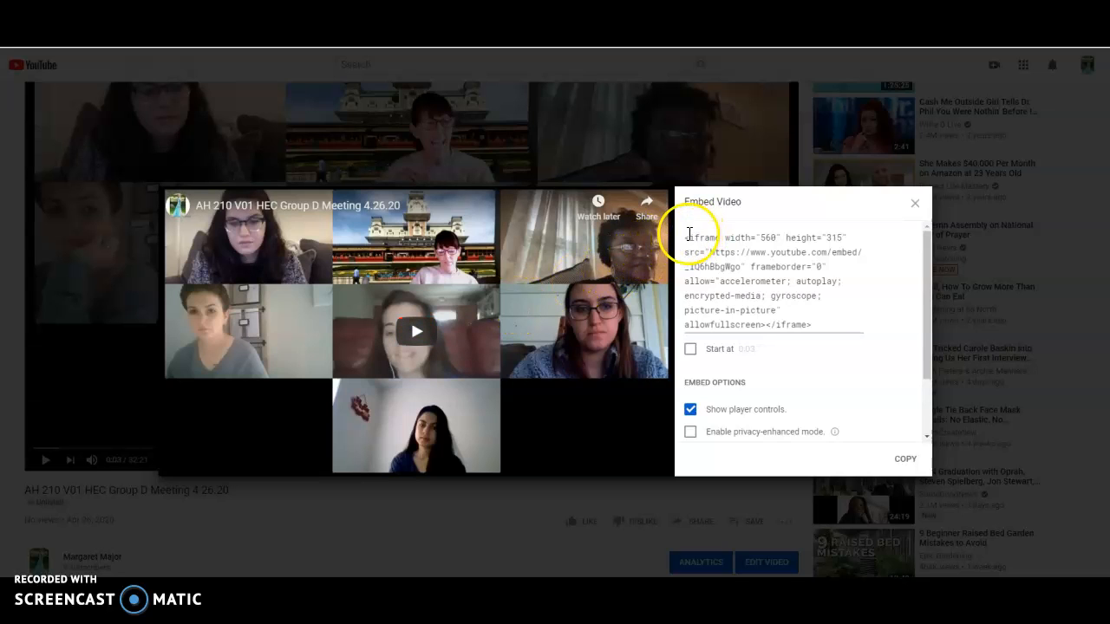
drag(686, 238, 838, 326)
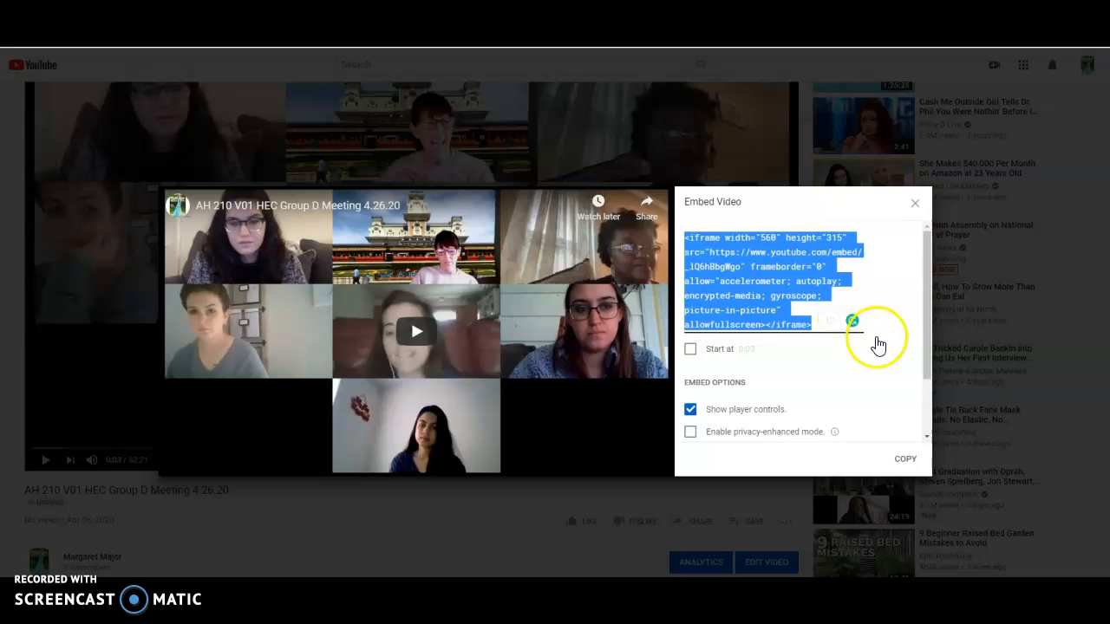
click(902, 460)
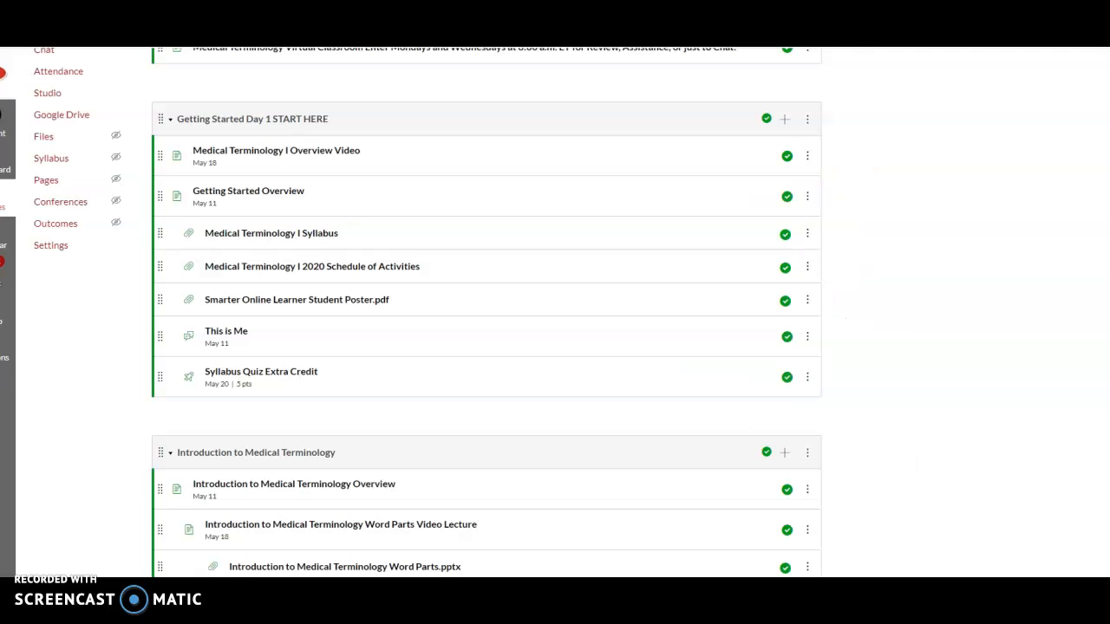
Switch to the Canvas course modules and choose a new page as the item to add to Getting Started Day 1 START HERE
click(34, 568)
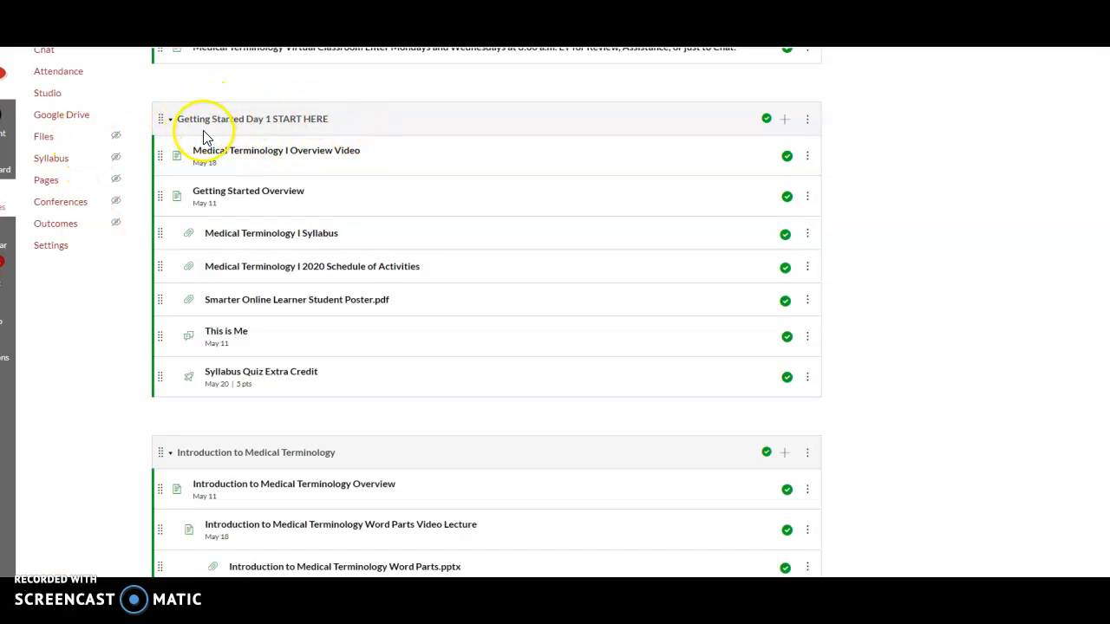
click(784, 119)
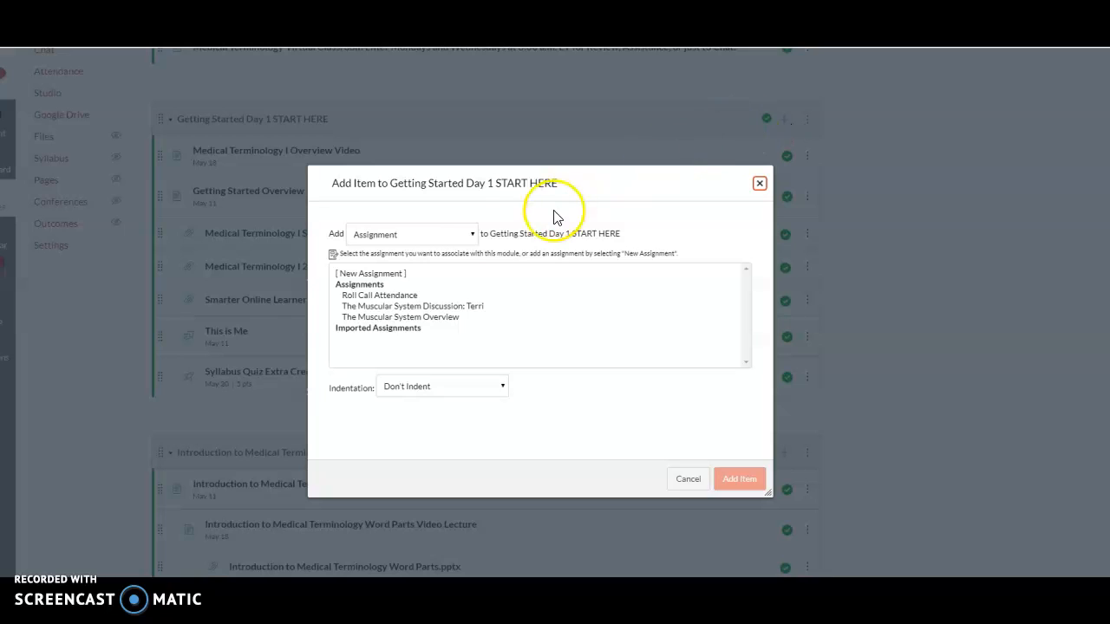
click(474, 234)
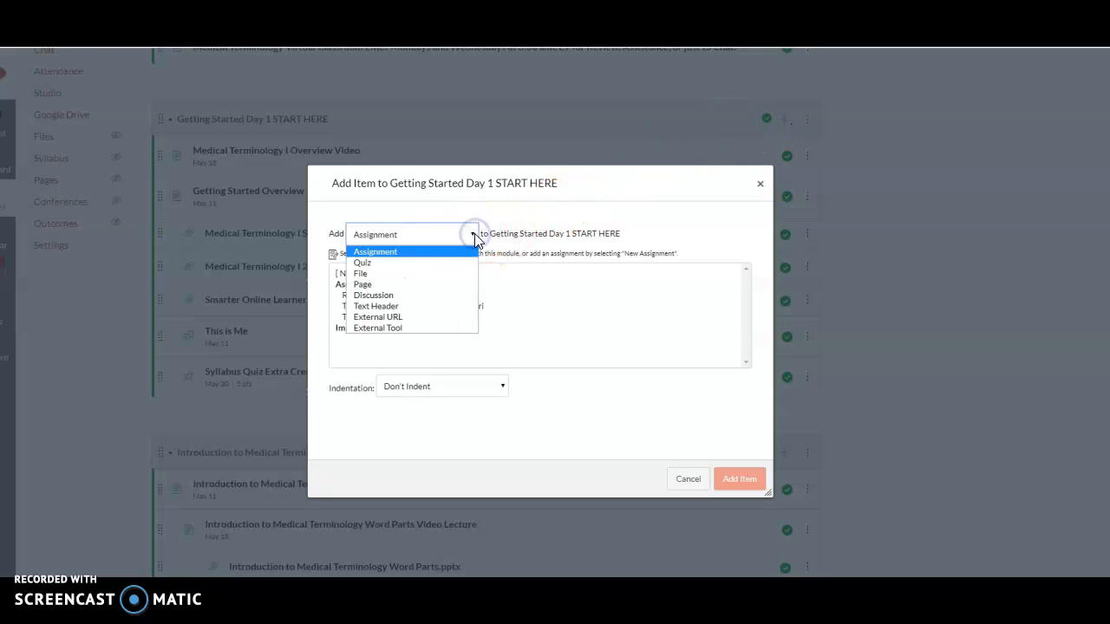
click(459, 286)
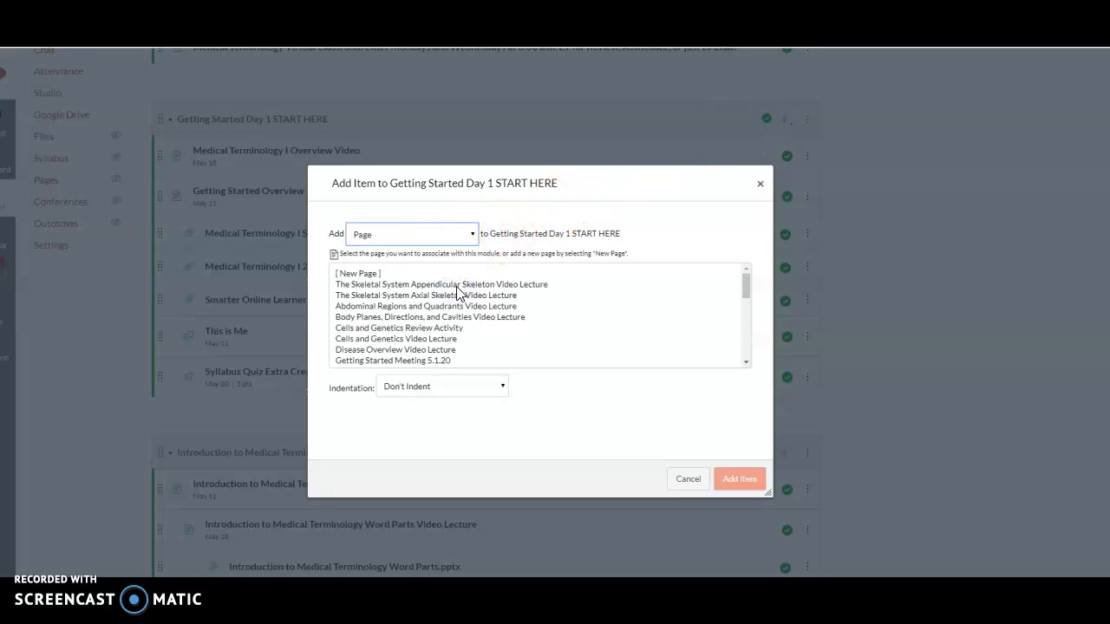
click(356, 274)
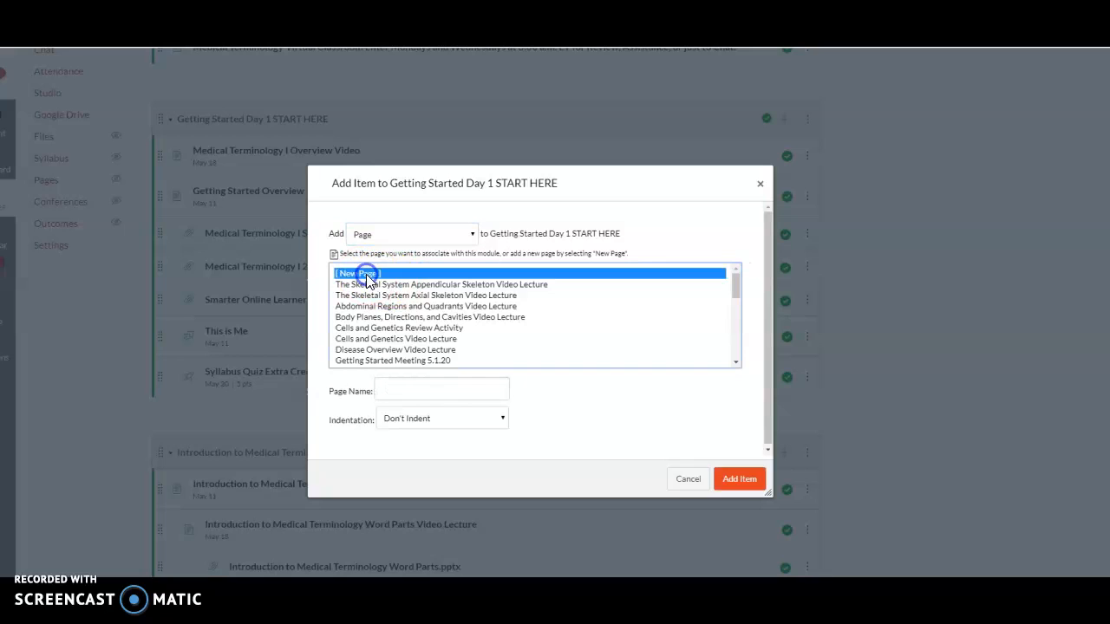
Name the new page "Getting Started Meeting 4.26.20"
click(429, 386)
text(Getting)
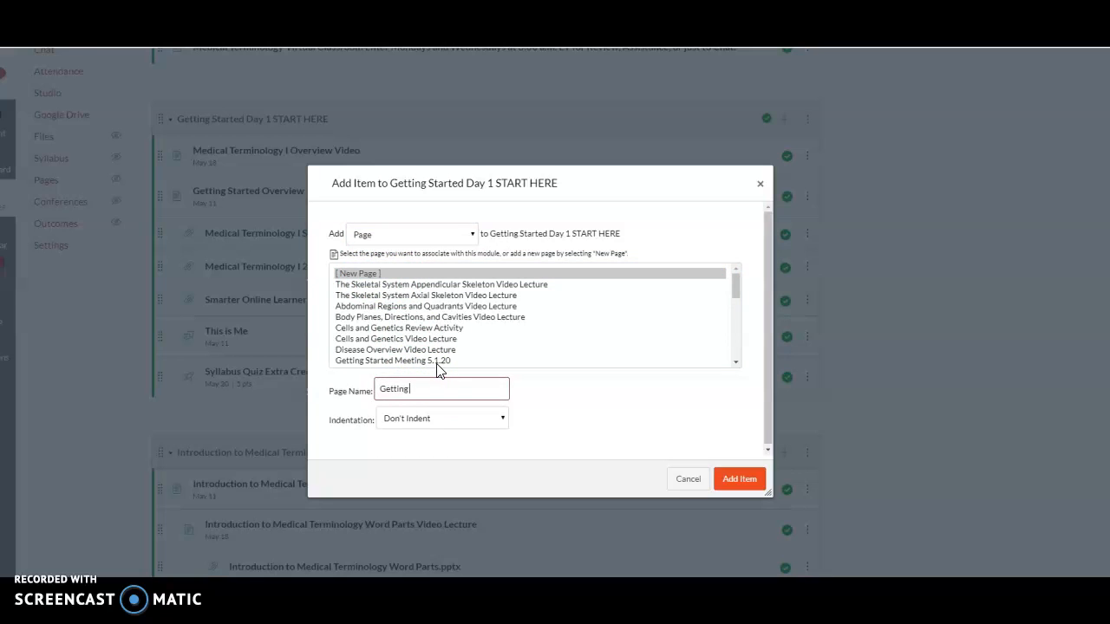
text( Started Meeting)
click(792, 210)
text(4.26.20)
Set the new page's indentation to Indent 1 Level and add it to the module
click(503, 421)
click(497, 445)
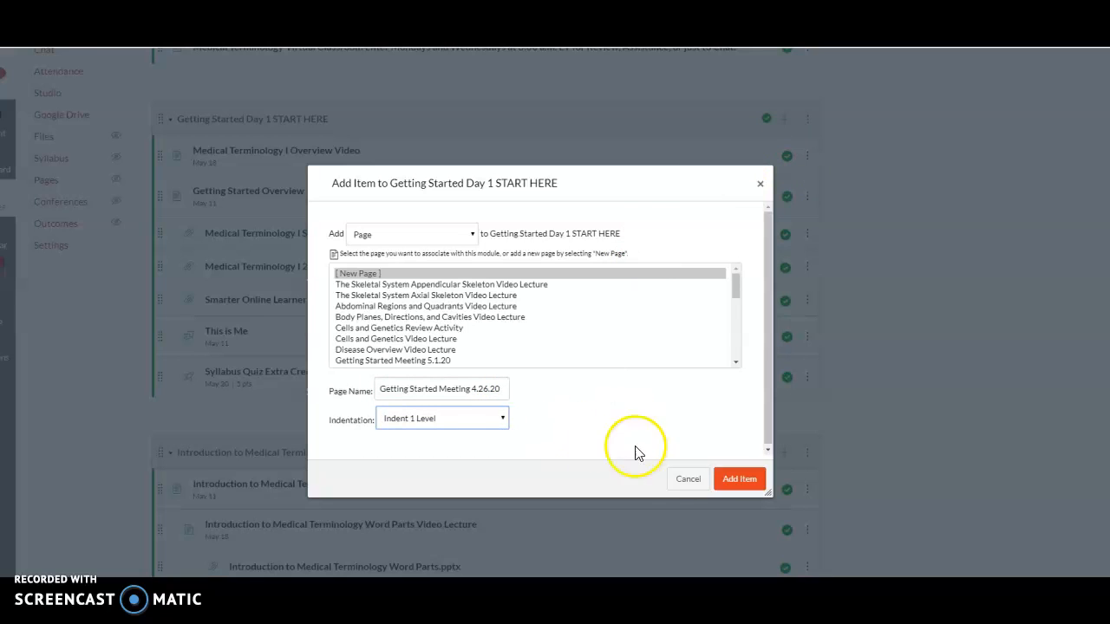
click(751, 478)
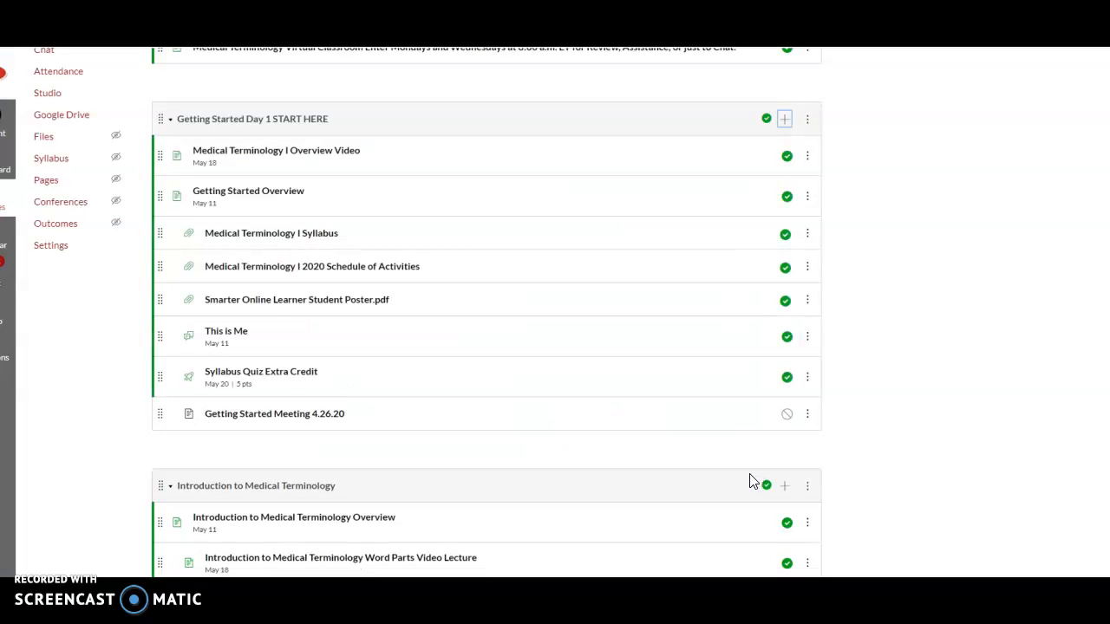
Embed the video in the Getting Started Meeting 4.26.20 page using the copied embed code, then save and publish the page
click(330, 420)
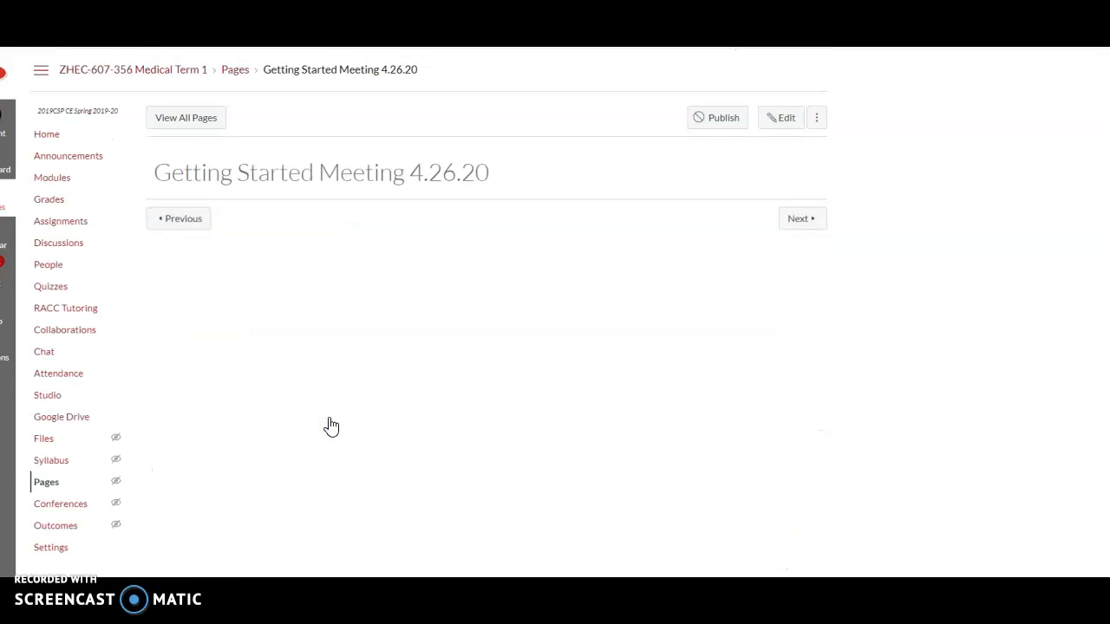
click(782, 124)
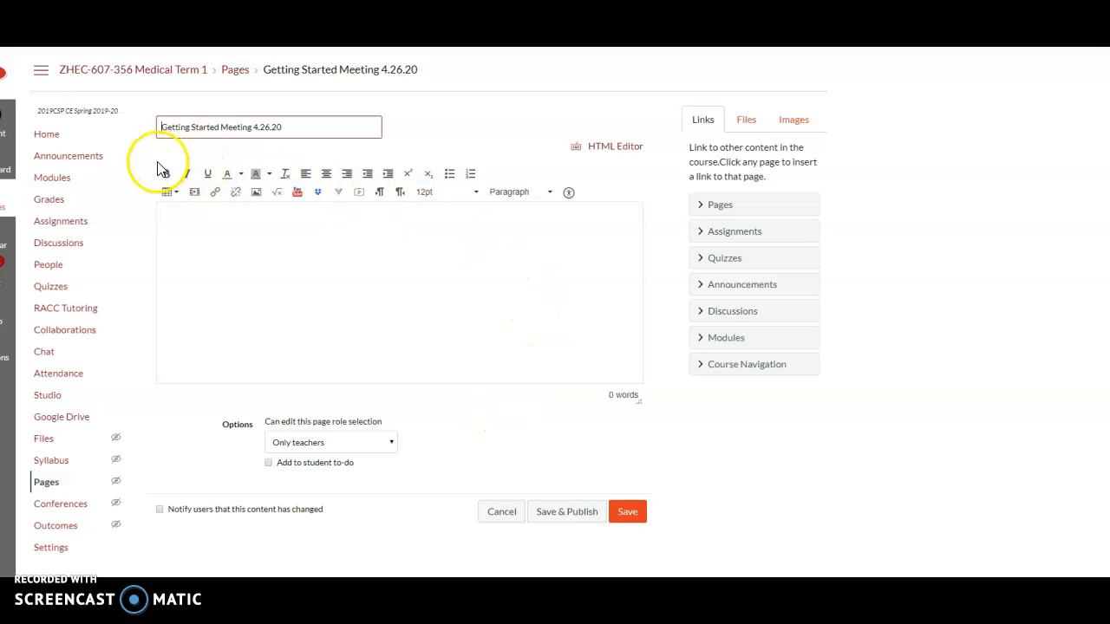
click(194, 192)
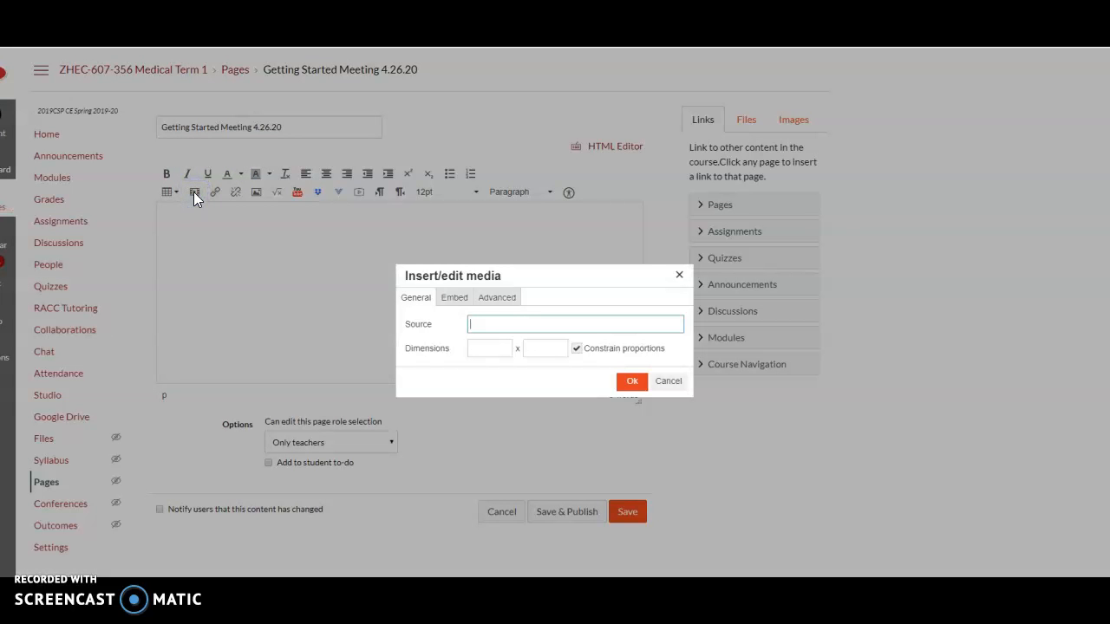
click(455, 297)
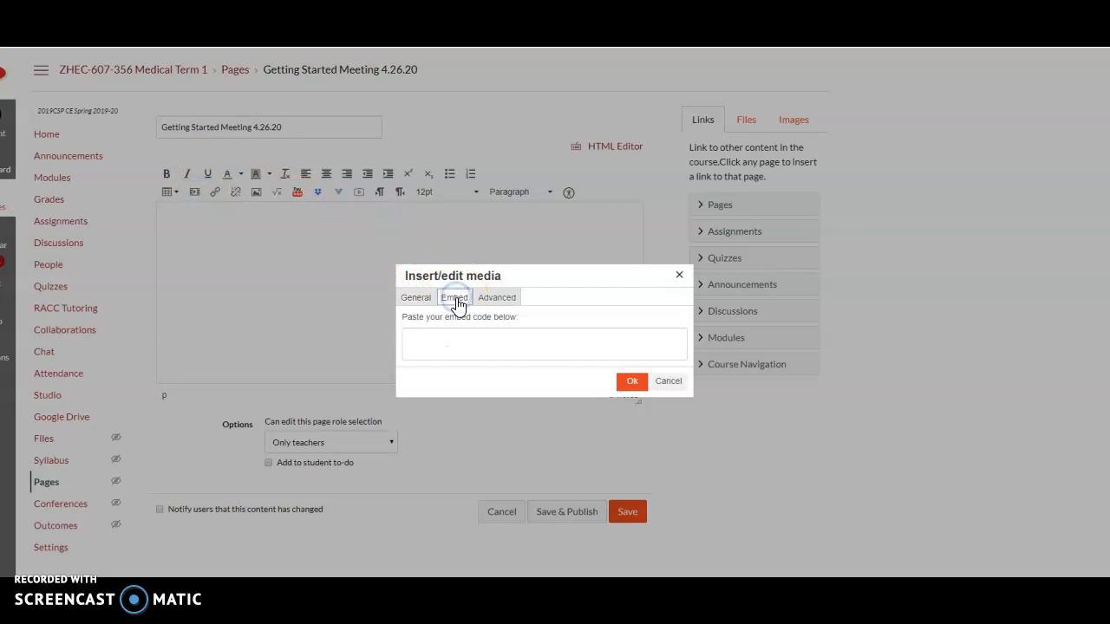
click(454, 339)
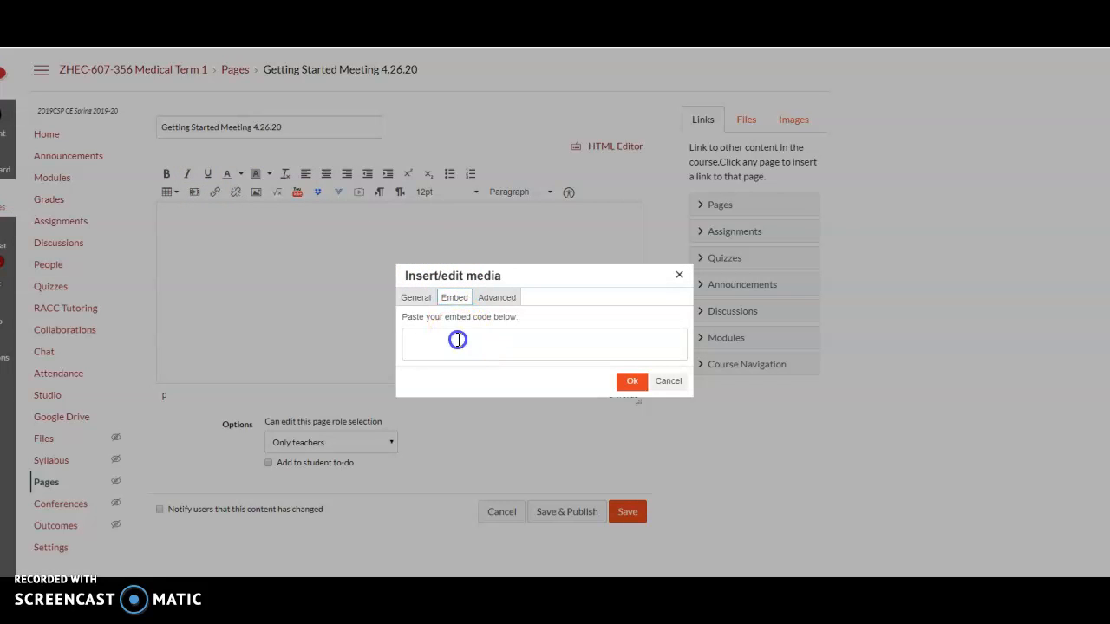
key(ctrl+v)
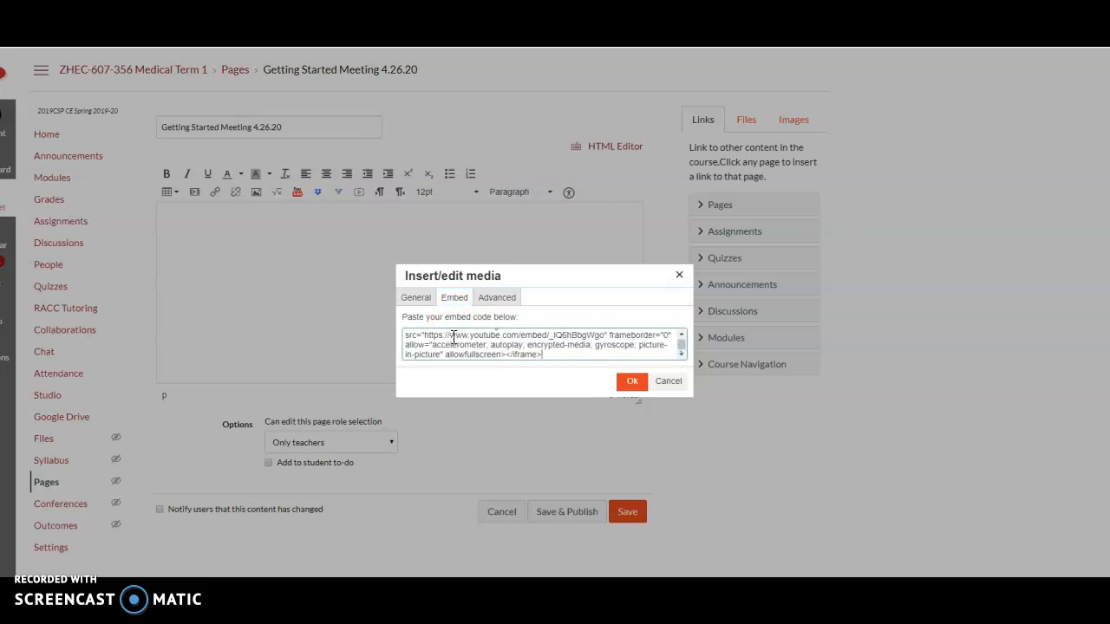
click(632, 381)
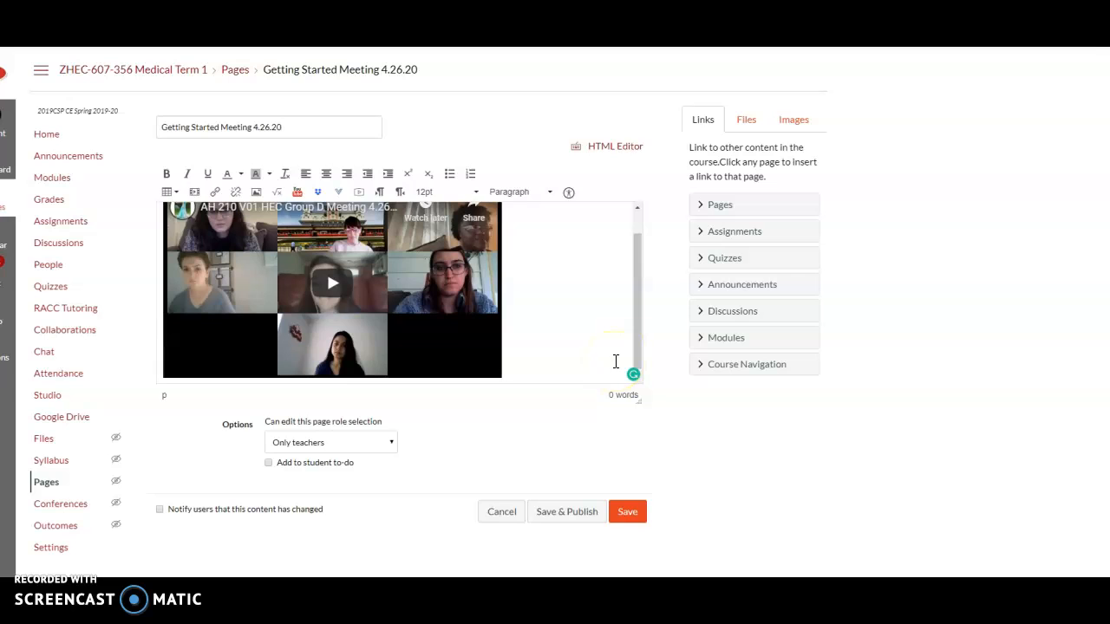
click(556, 524)
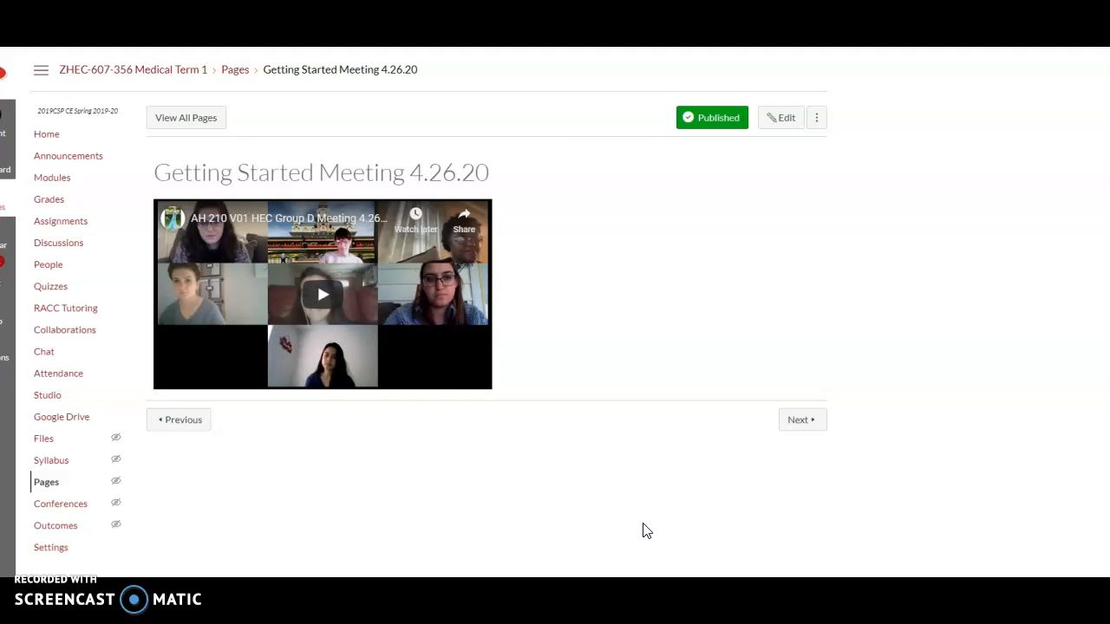
Return to the course modules and open the Getting Started Meeting 4.26.20 page to check it
click(50, 179)
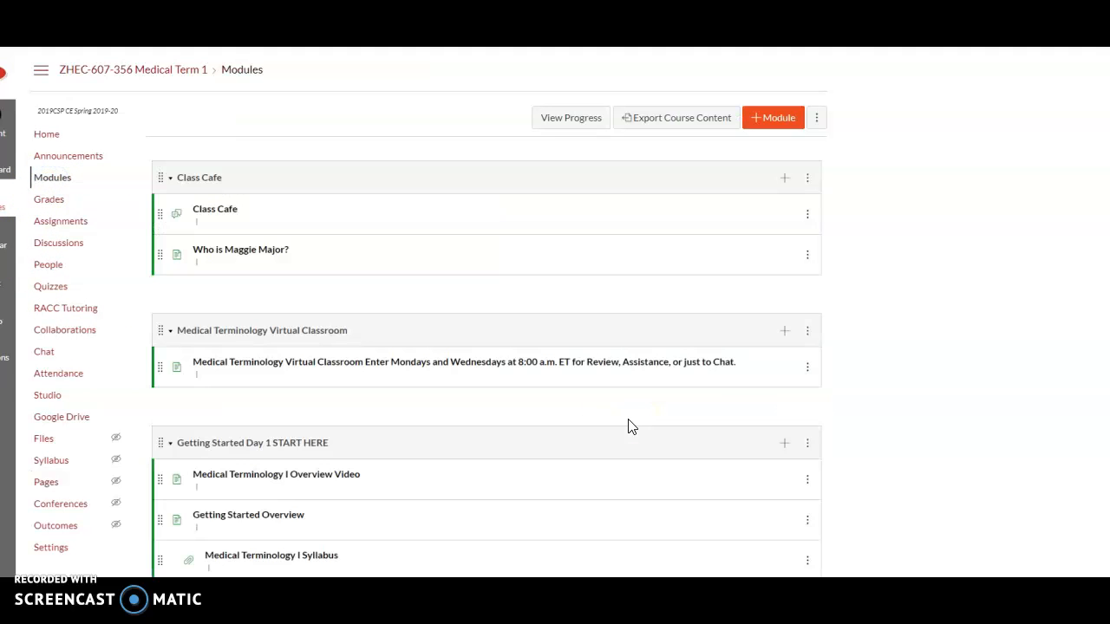
scroll(628, 426, down, 3)
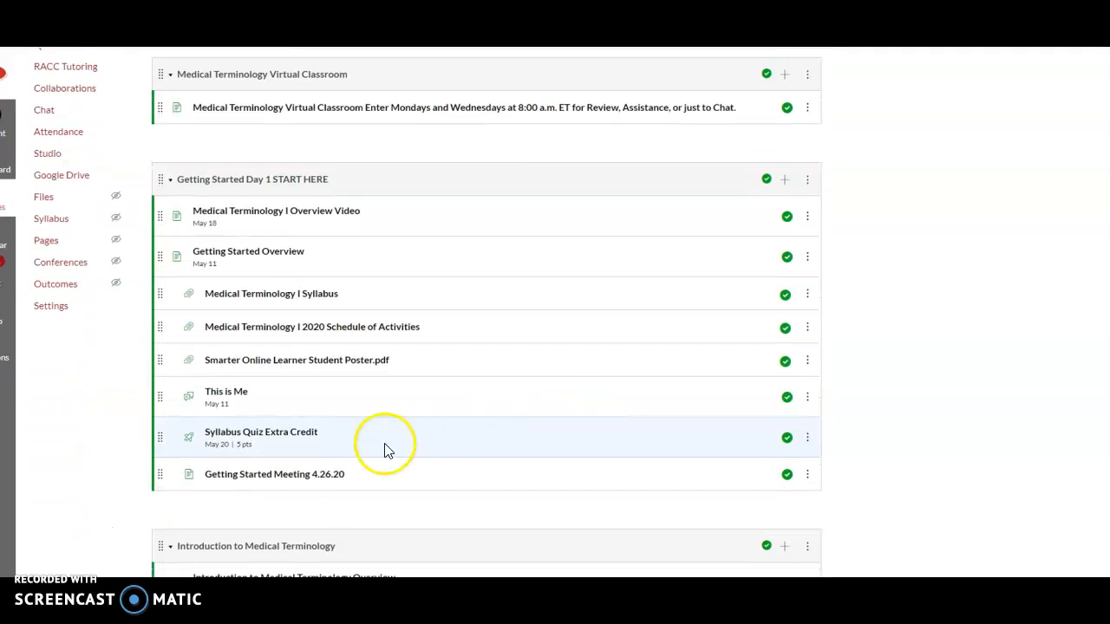
click(341, 476)
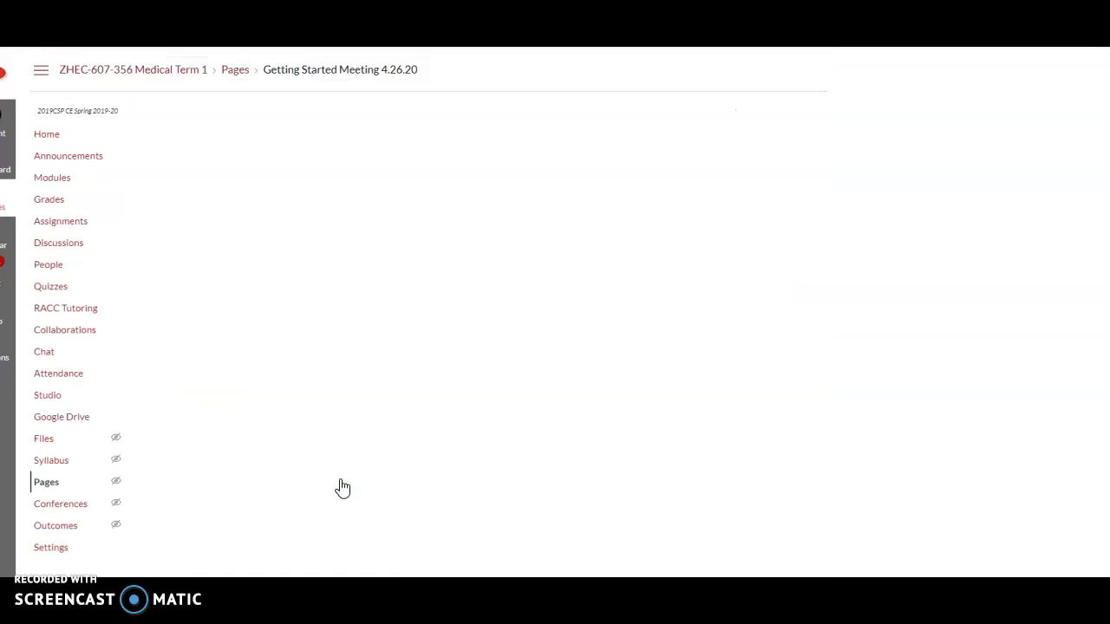